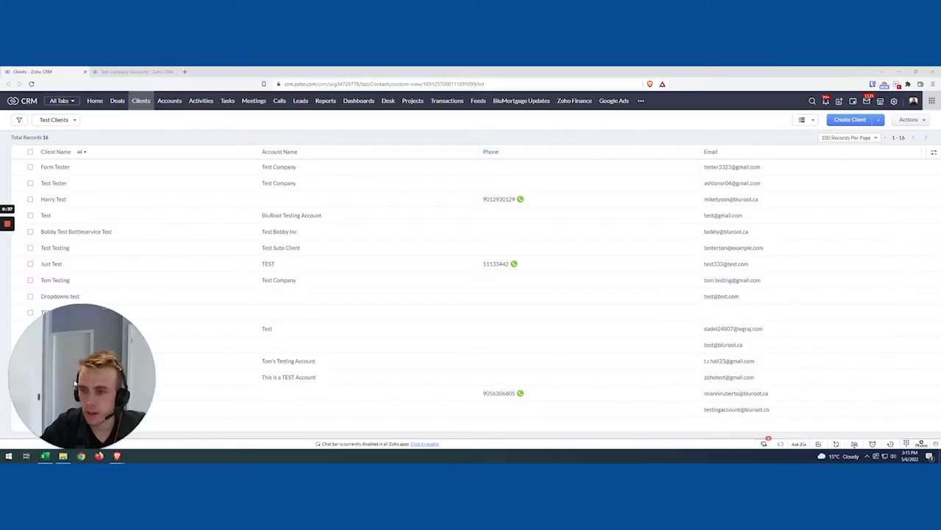
left_click_drag(74, 382, 406, 153)
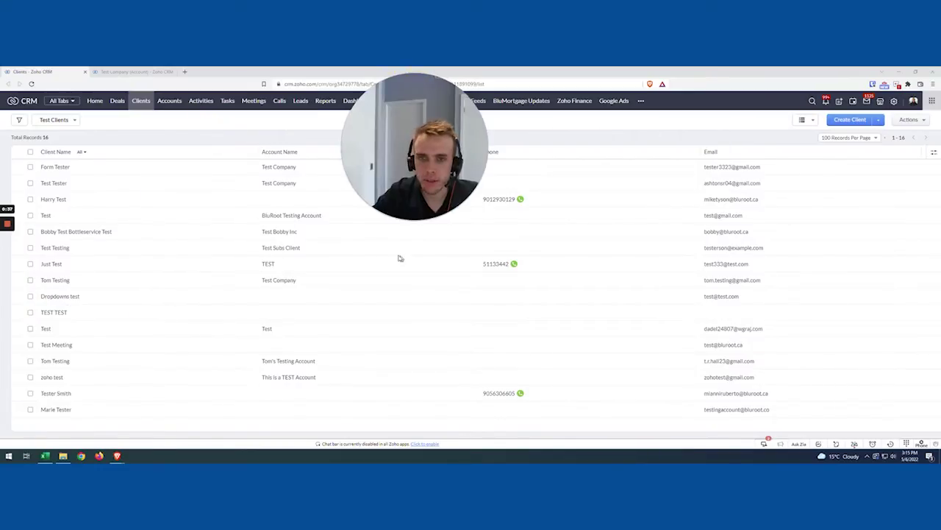
left_click(399, 221)
left_click_drag(400, 213, 464, 142)
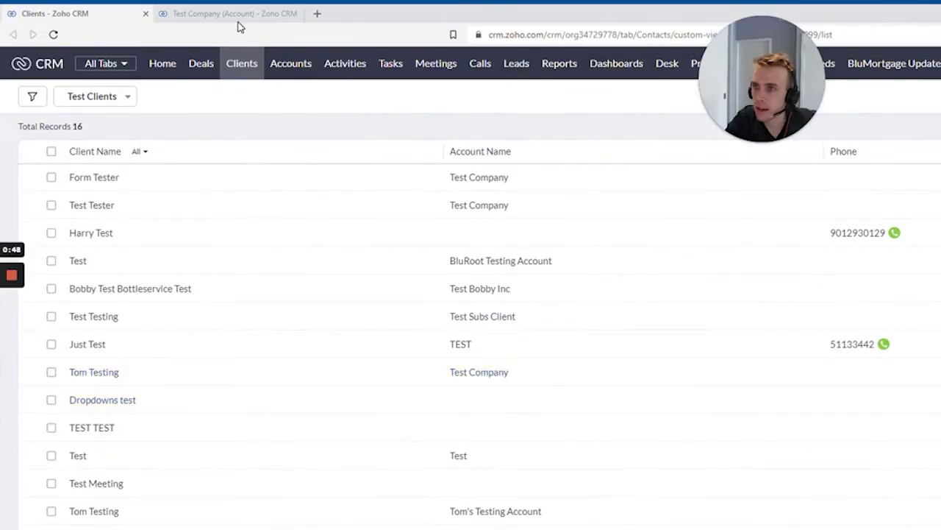
Open the Test Company account, expand its full client list and examine the Number of Contacts field.
left_click(138, 72)
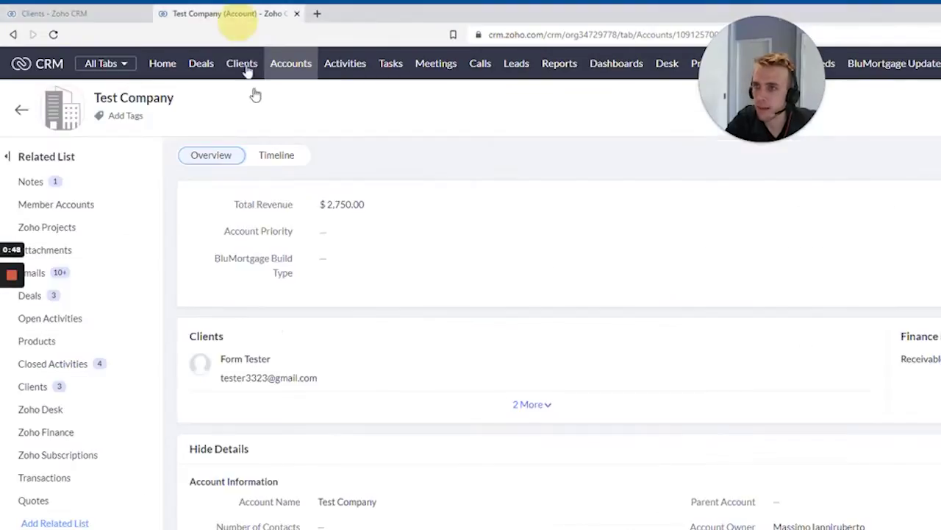
left_click(534, 406)
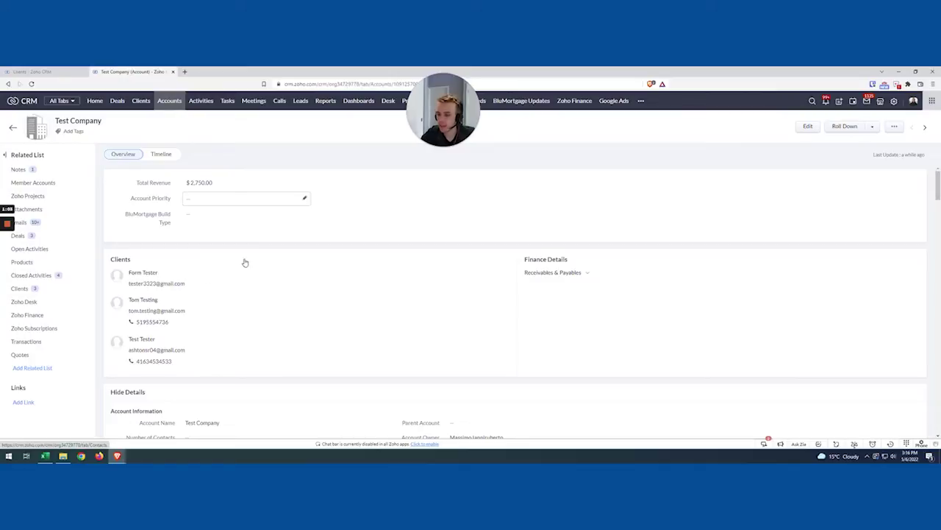
scroll(184, 406, "down", 3)
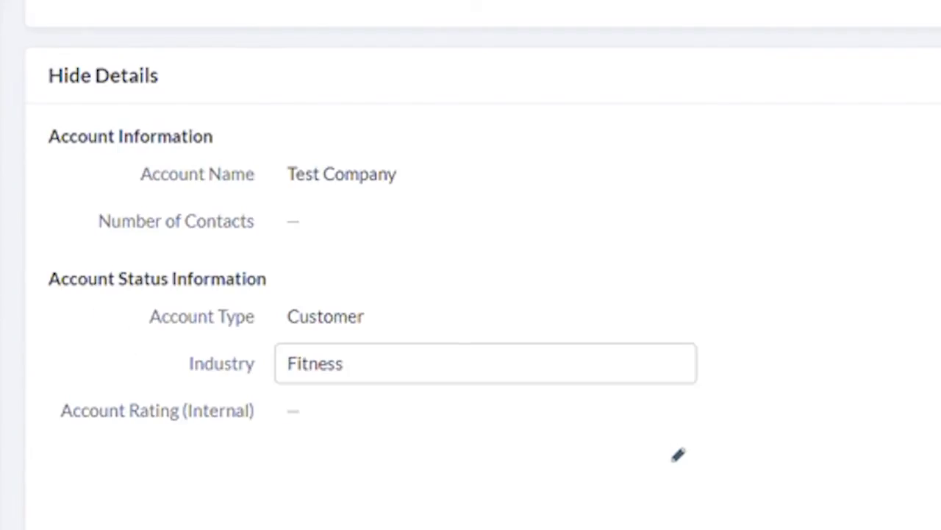
left_click_drag(147, 335, 170, 341)
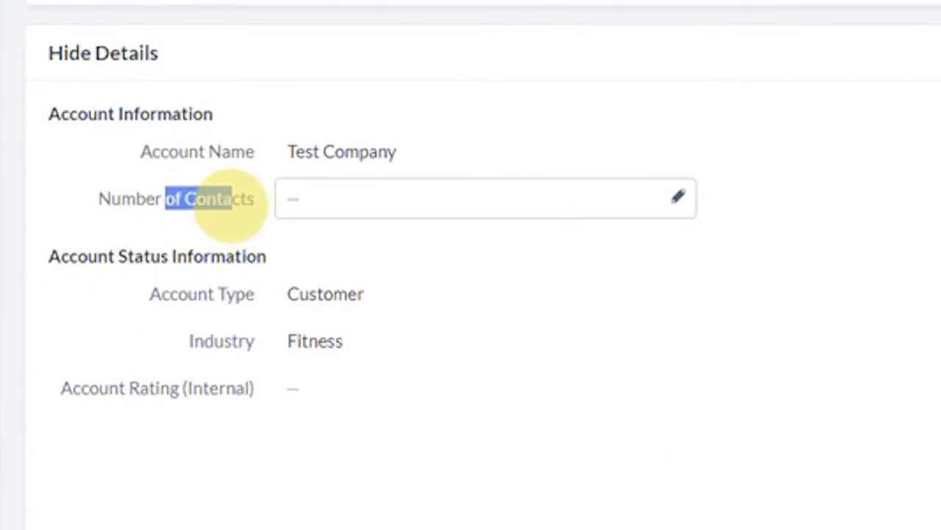
left_click(227, 199)
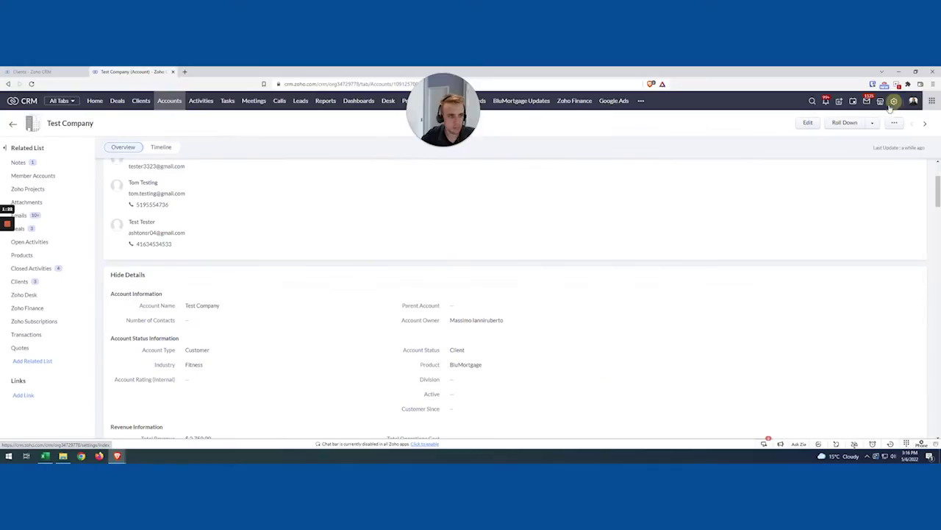
Open the CRM setup and apply the Sample Workflow rule, executed when a client is created, to all clients.
left_click(892, 103)
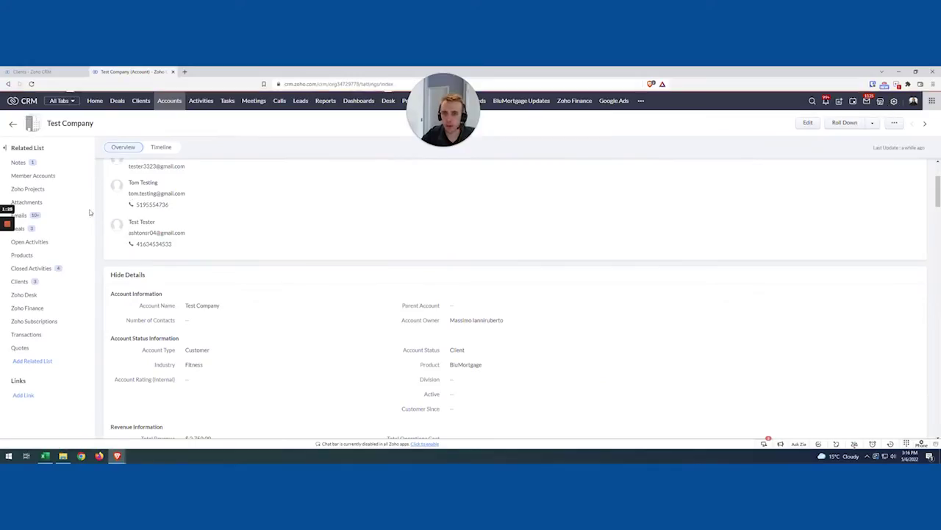
mouse_move(7, 228)
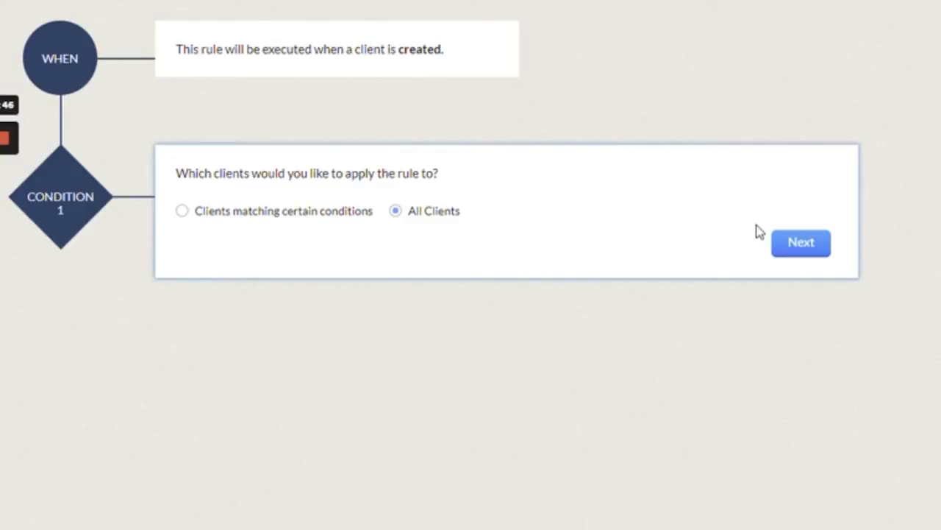
left_click_drag(794, 247, 433, 191)
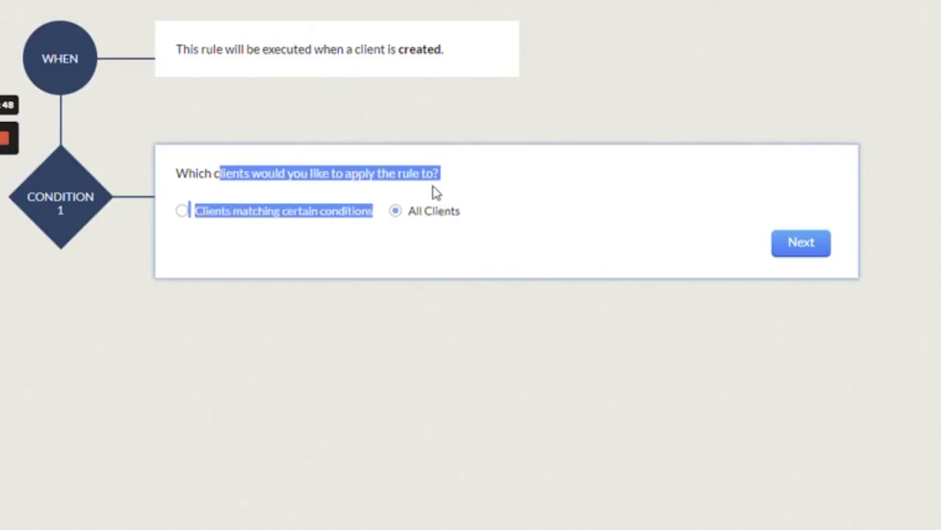
left_click(434, 192)
left_click(813, 253)
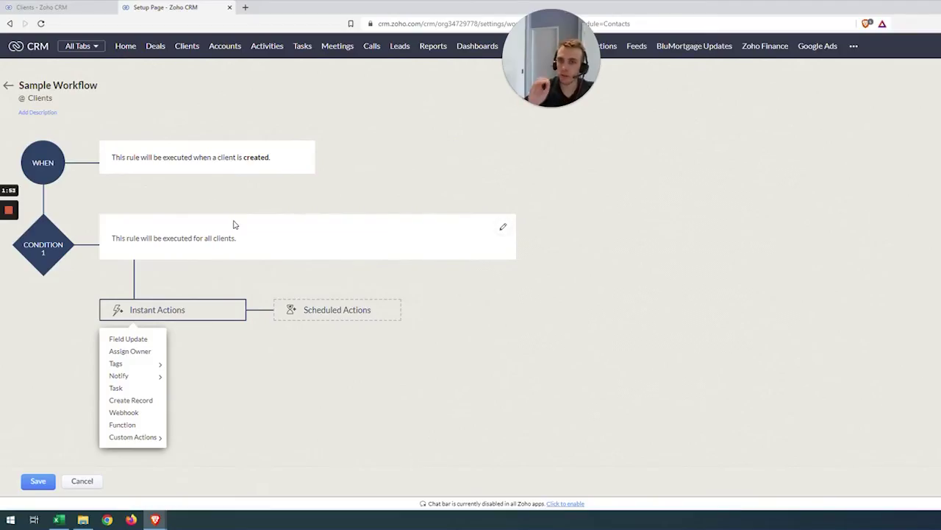
Add an Advanced Field Update (bludata) custom instant action using the Aggregate Field to Lookup data flow.
mouse_move(154, 437)
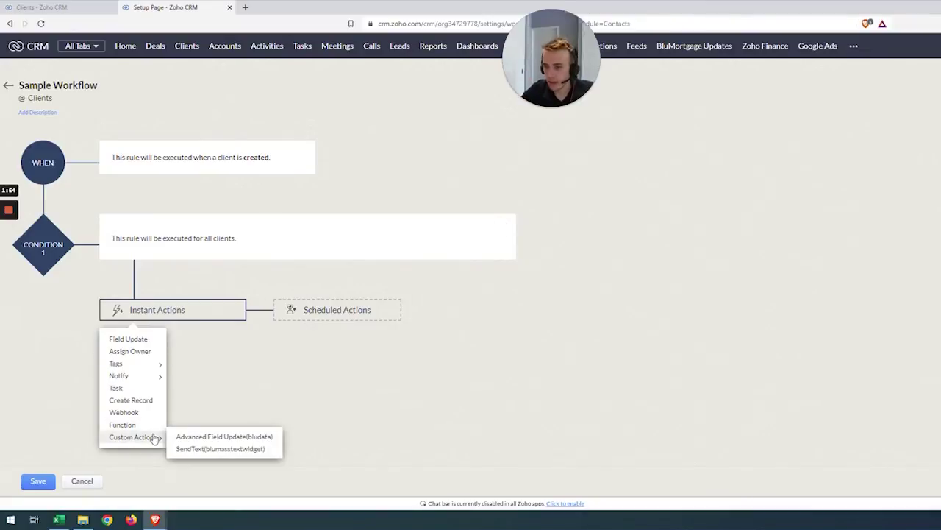
left_click(197, 437)
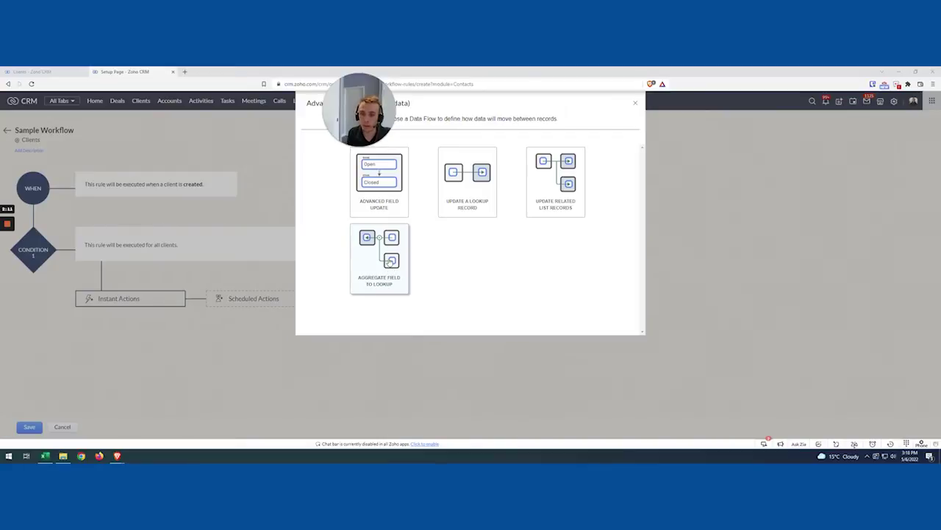
left_click(390, 262)
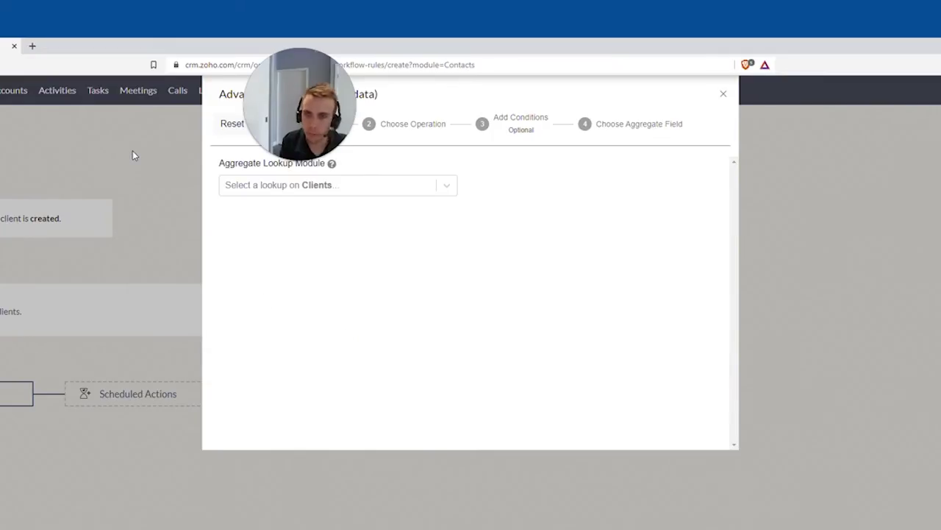
left_click_drag(306, 100, 146, 92)
Set the aggregate lookup module to Account Name and the aggregate operation for Clients to Count.
left_click(285, 188)
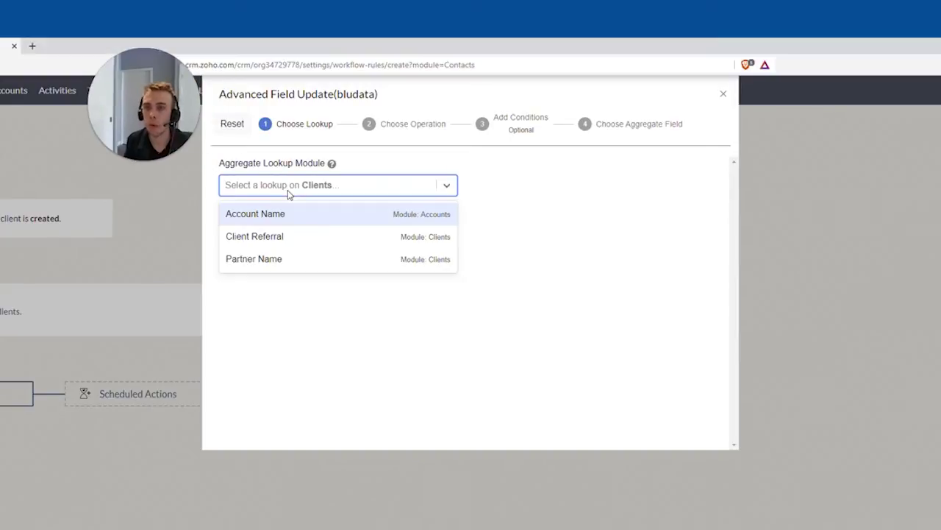
left_click(275, 212)
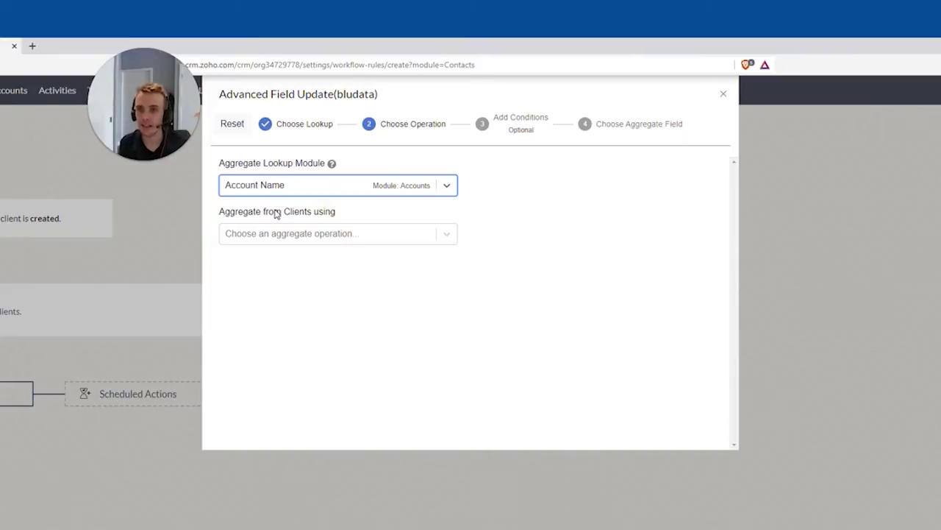
left_click(402, 236)
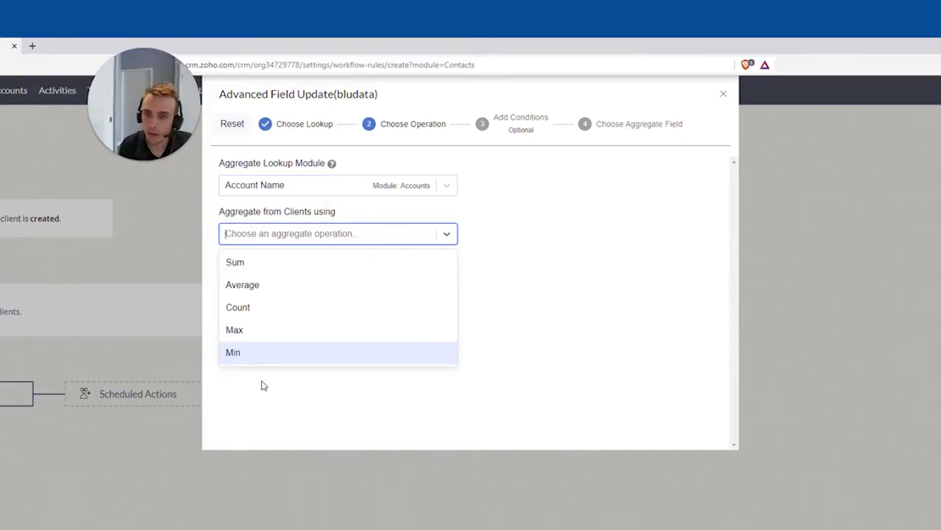
left_click(269, 308)
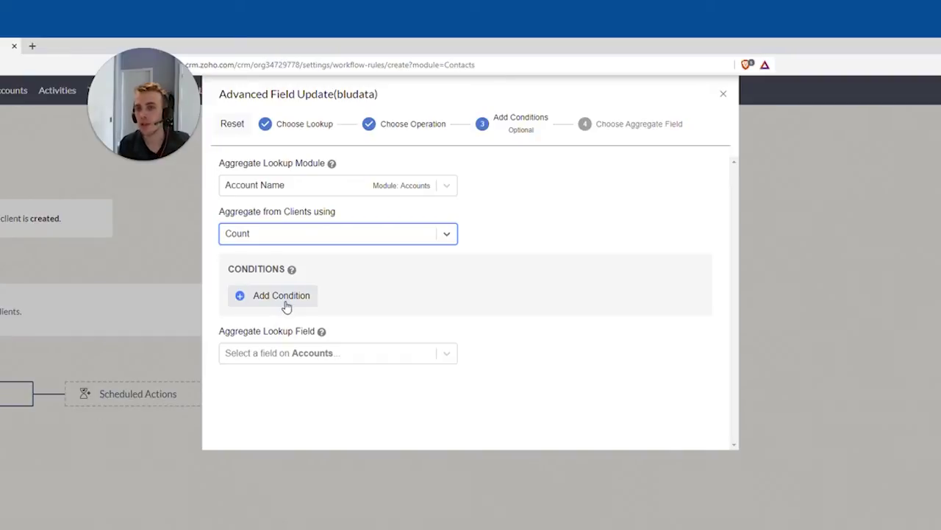
Try out an aggregate condition where Contact Status equals Client, and remove it again.
left_click(286, 298)
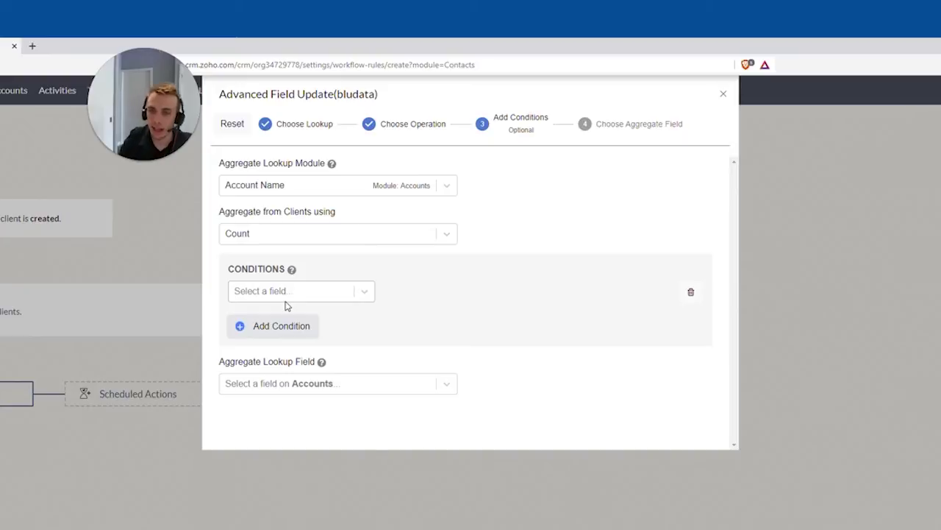
left_click(292, 291)
type("stat")
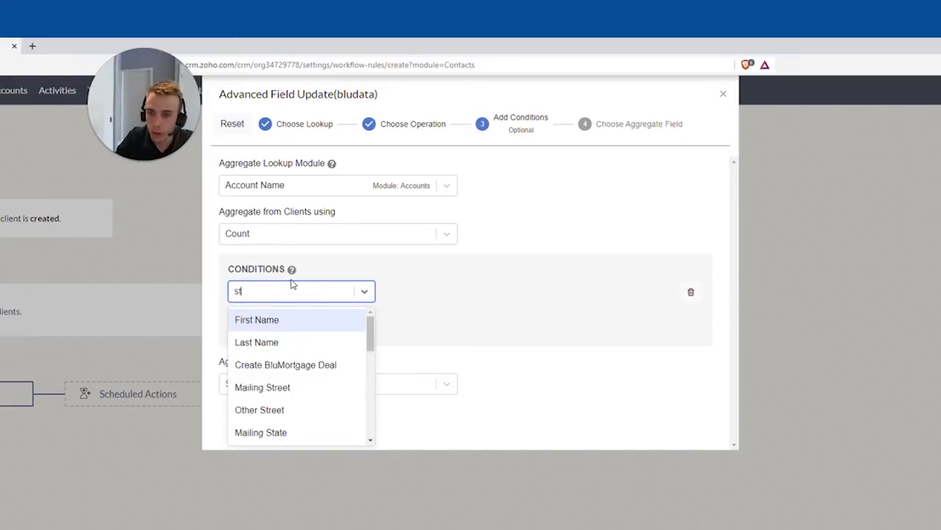
left_click(264, 410)
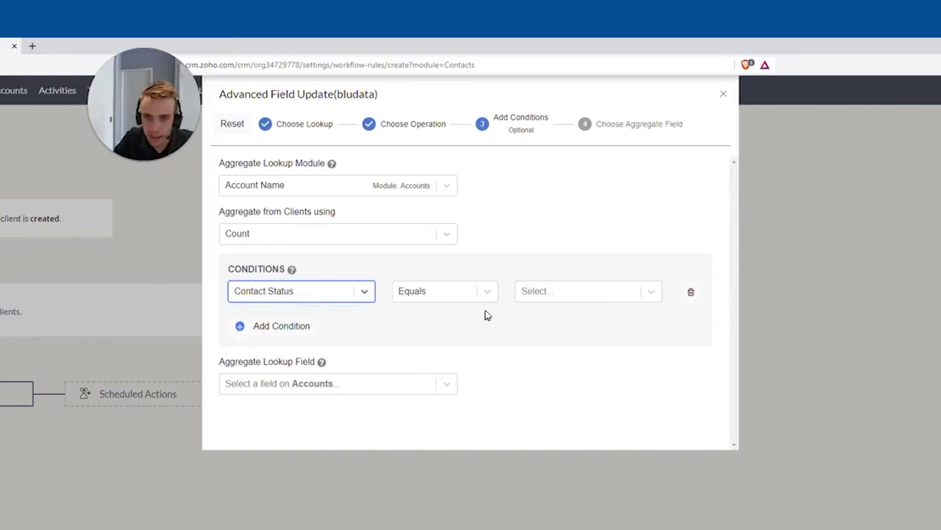
left_click(526, 293)
scroll(567, 359, "down", 2)
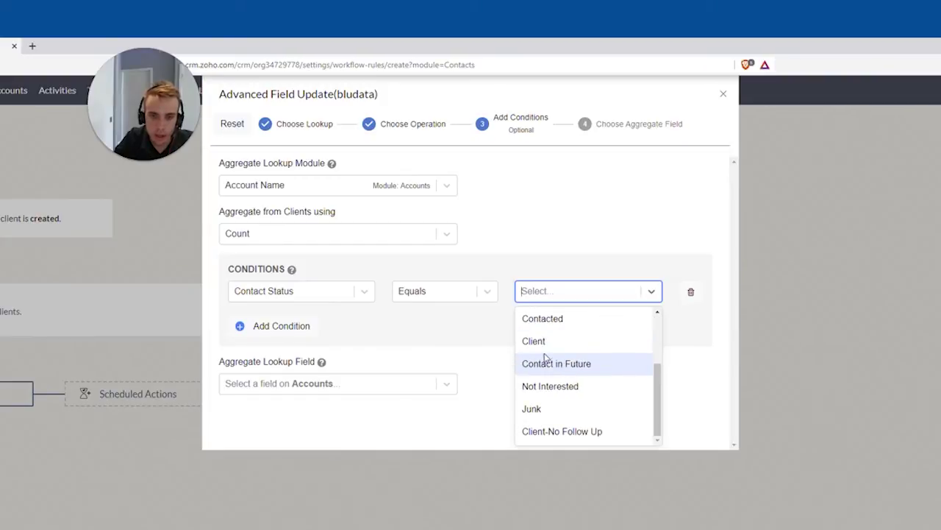
left_click(540, 338)
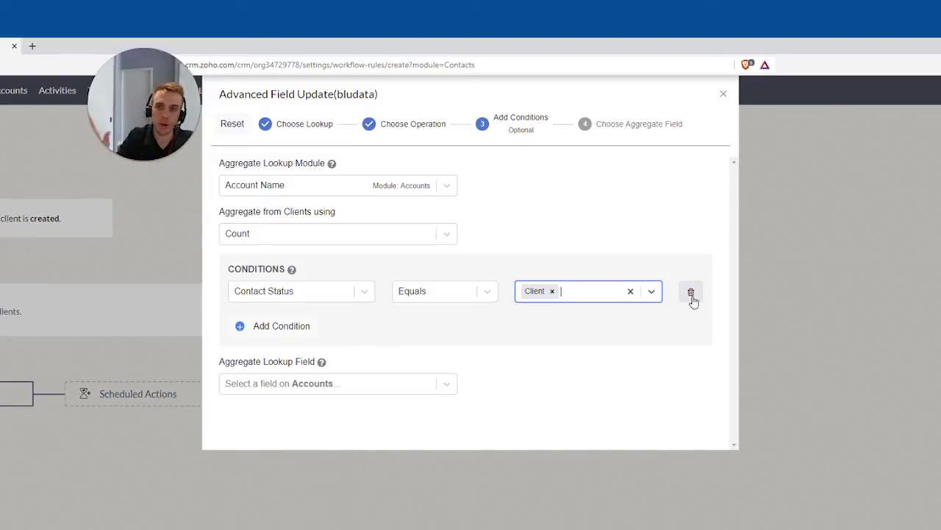
left_click(692, 293)
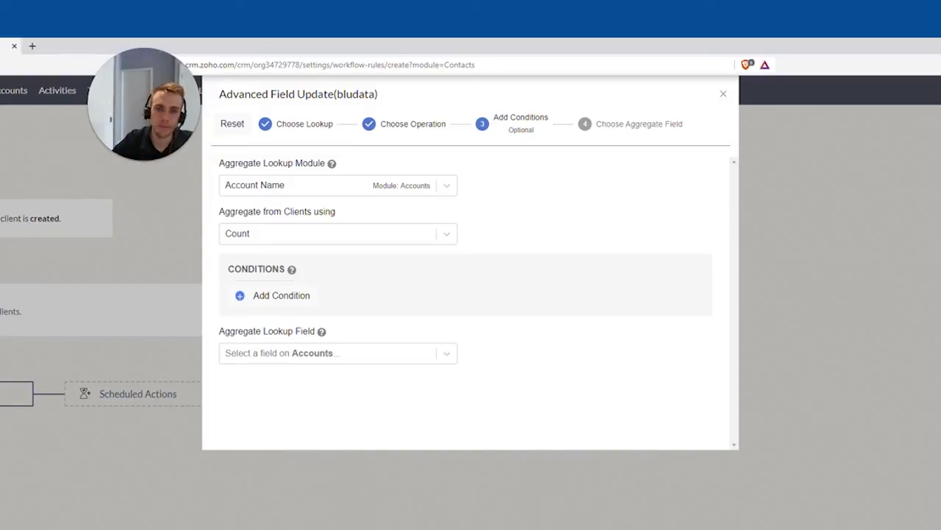
Choose Number of Contacts as the aggregate lookup field on Accounts and save the field update configuration.
left_click(322, 354)
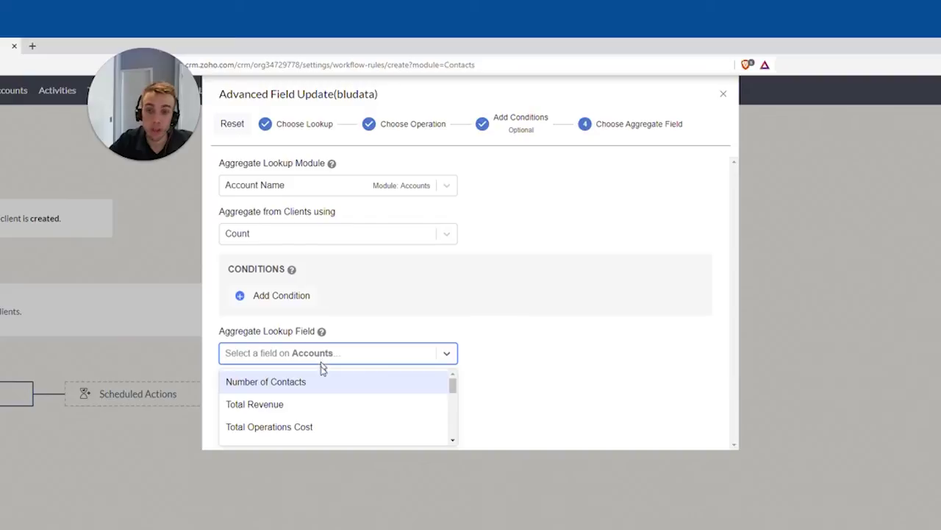
left_click(320, 388)
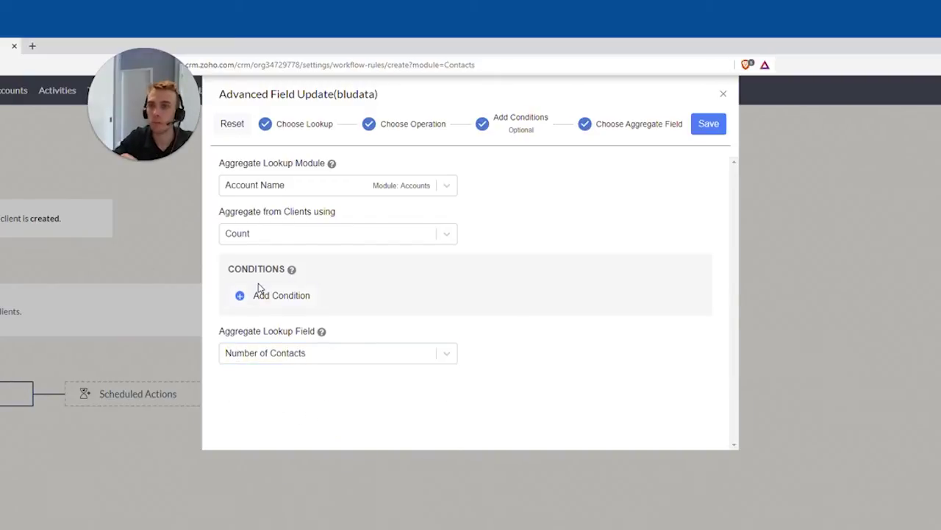
left_click(708, 124)
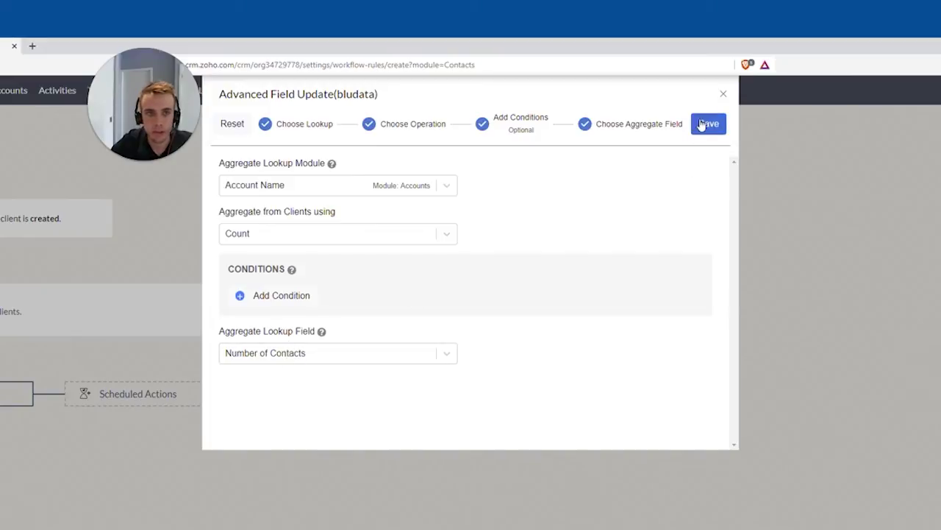
Name the field update action "Count Contact to Account" and associate it with the workflow.
type("Co")
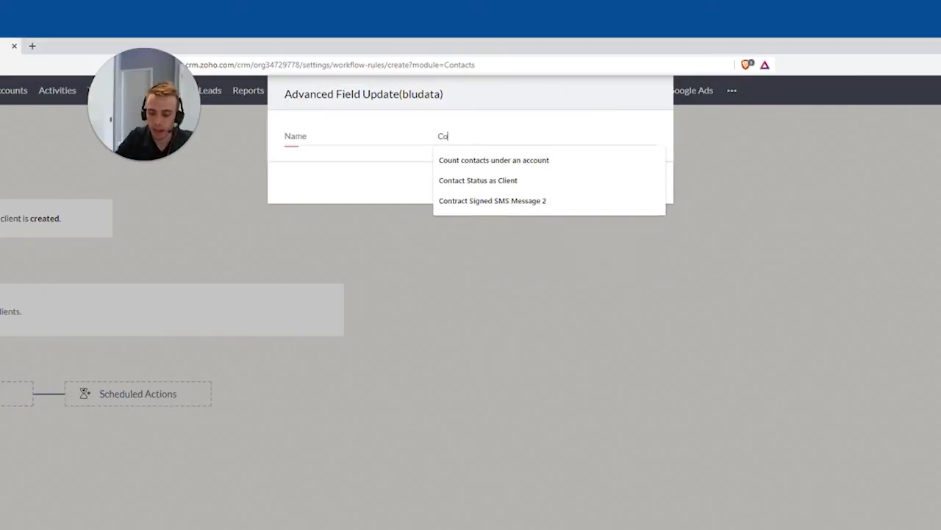
type("unt Contact to Account")
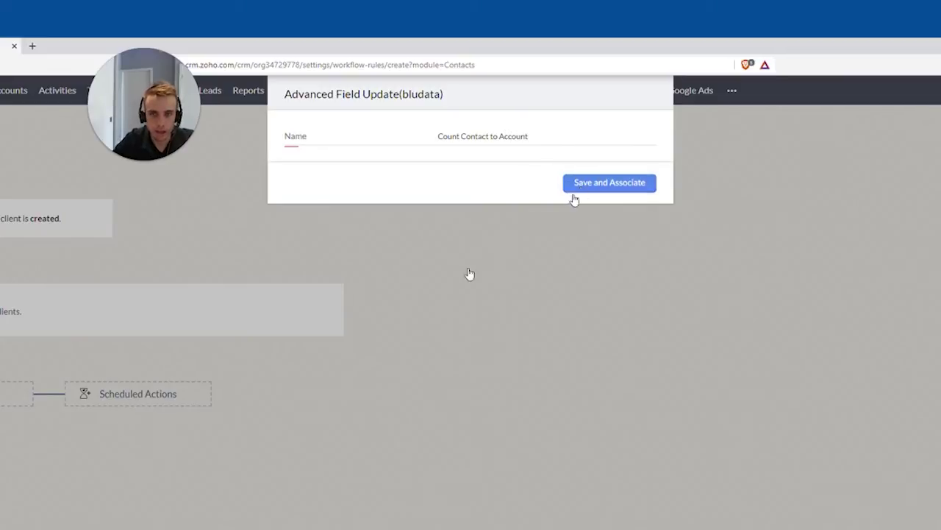
left_click(571, 188)
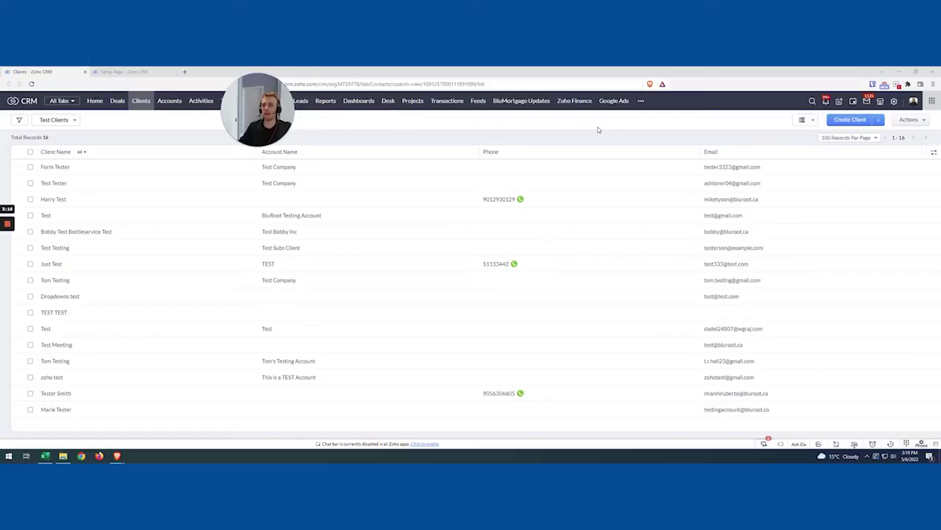
Start a new client record, enter the client's first and last name, and set Product to BluMortgage.
left_click(857, 124)
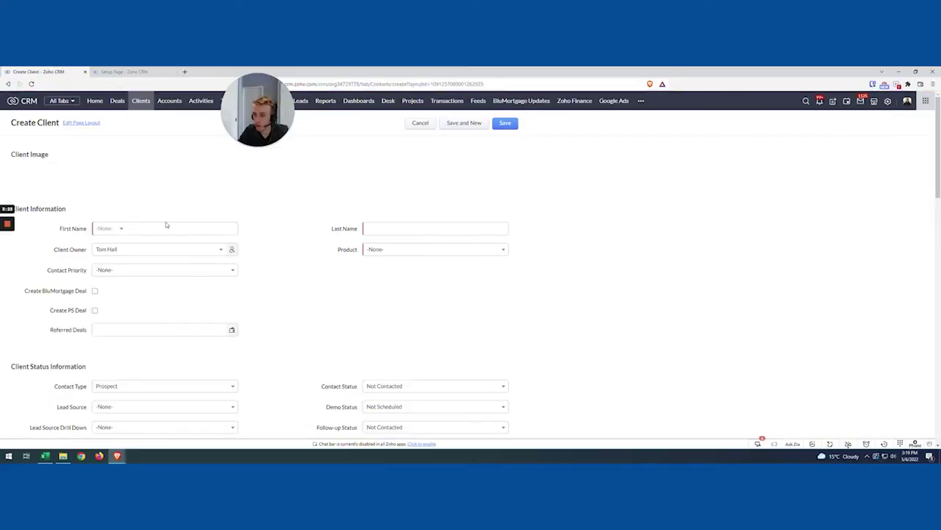
left_click(165, 224)
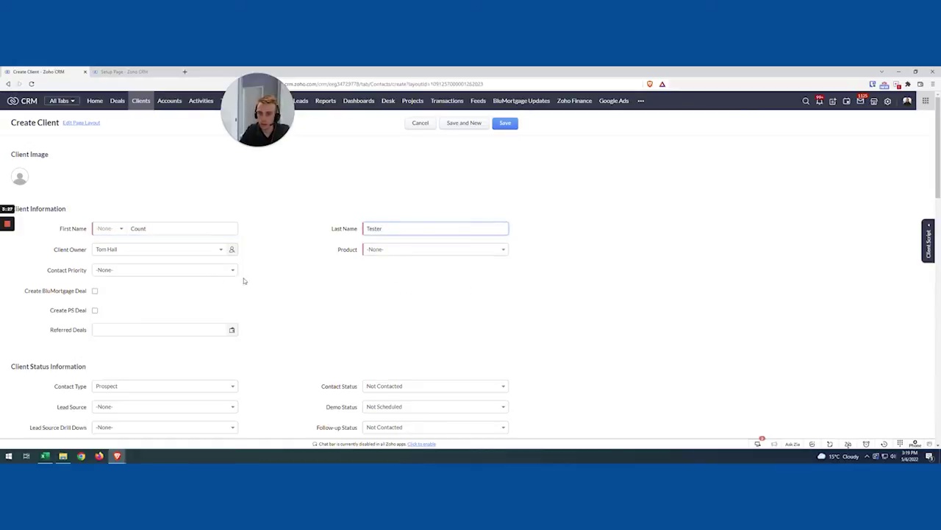
left_click(388, 251)
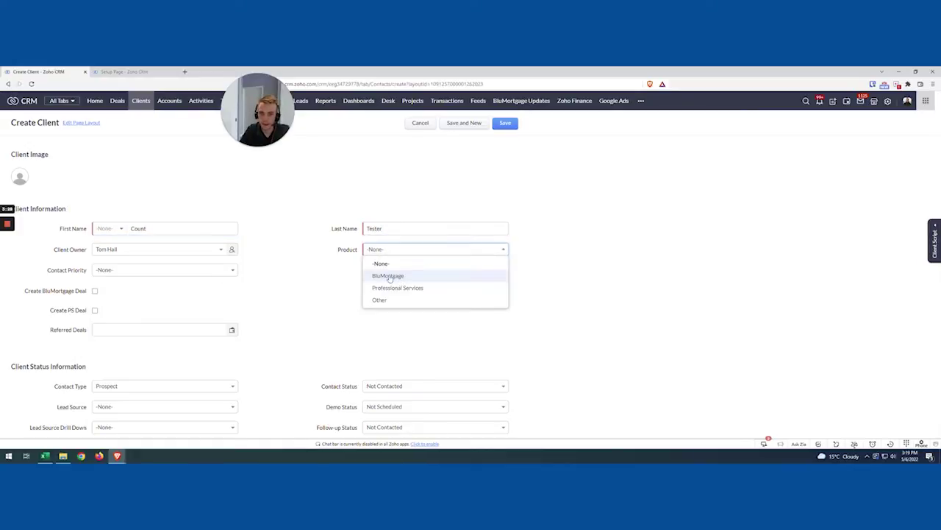
left_click(326, 310)
Set the new client's Account Name to Test Company and save the client record.
scroll(296, 345, "down", 4)
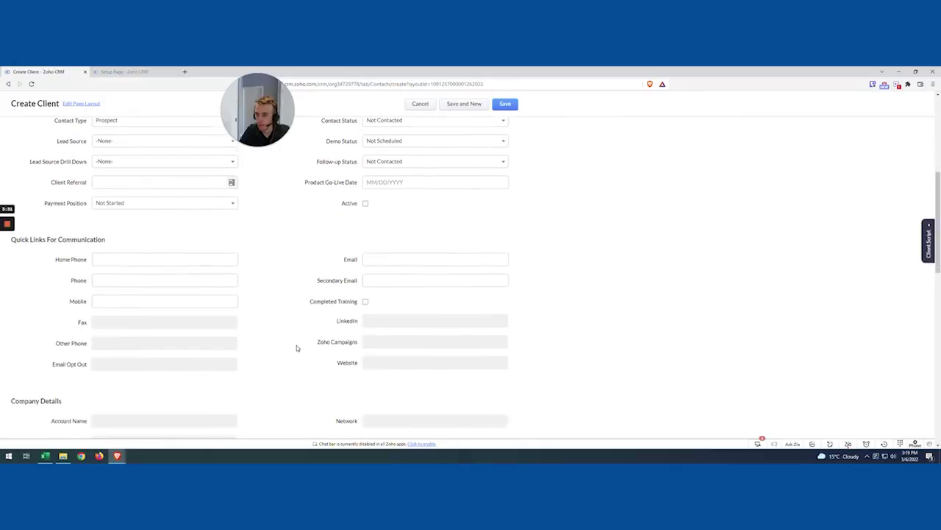
scroll(296, 348, "down", 2)
left_click(125, 317)
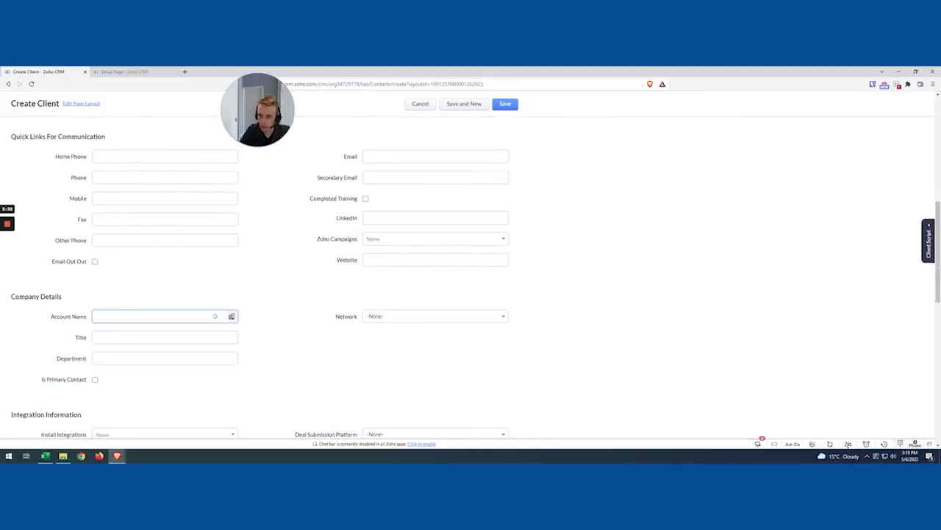
type("test")
type(" compn")
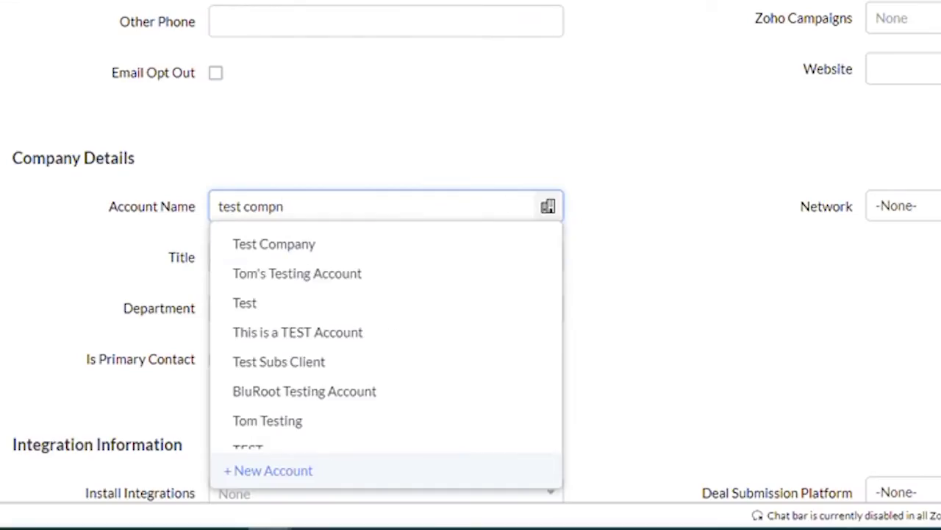
key("BackSpace")
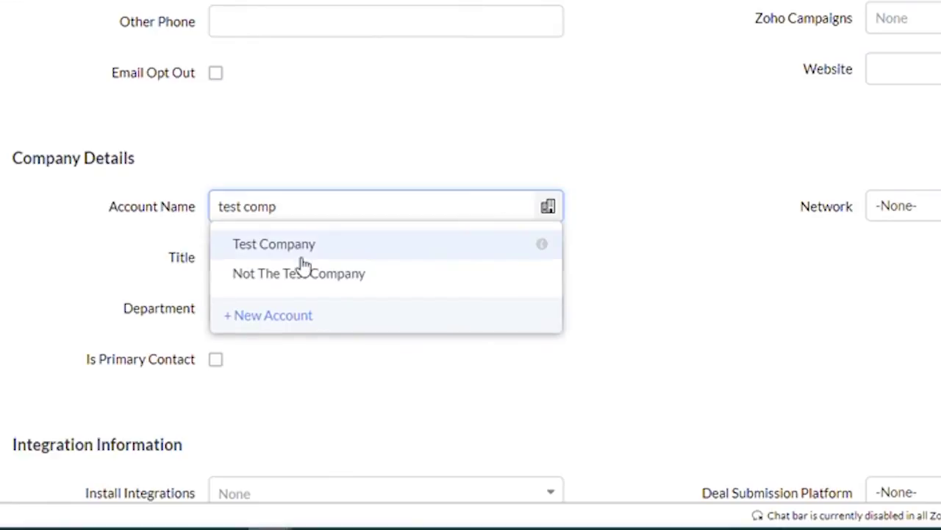
left_click(298, 253)
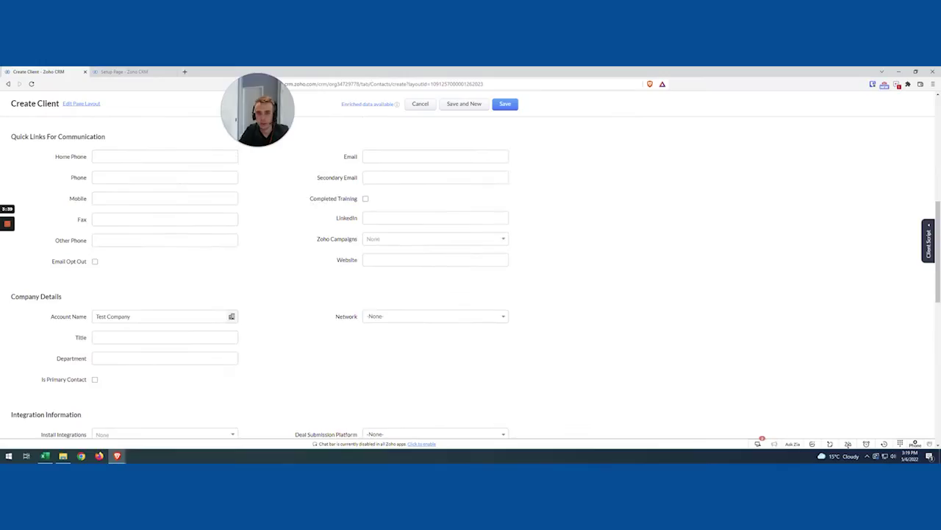
scroll(522, 220, "up", 10)
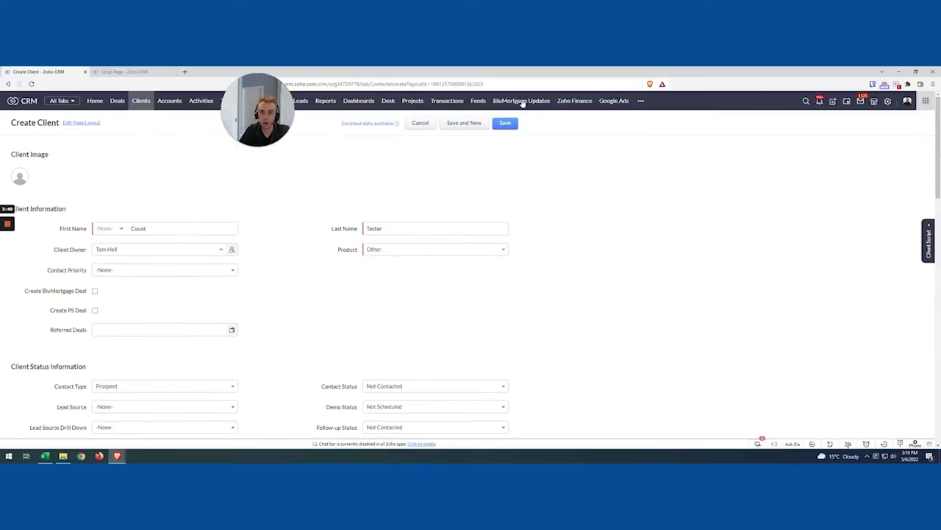
left_click(506, 126)
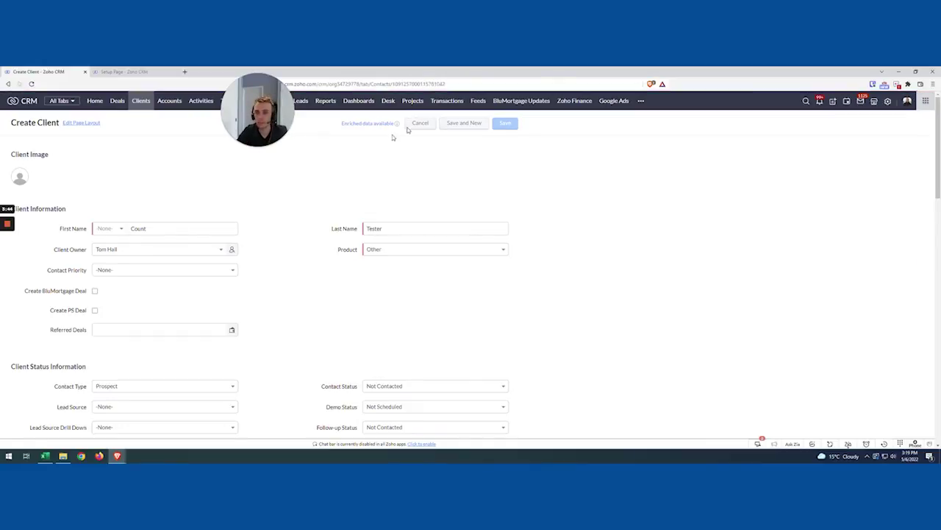
Review the new client's timeline history for the Count Contact to Account field update triggered by the workflow.
mouse_move(7, 225)
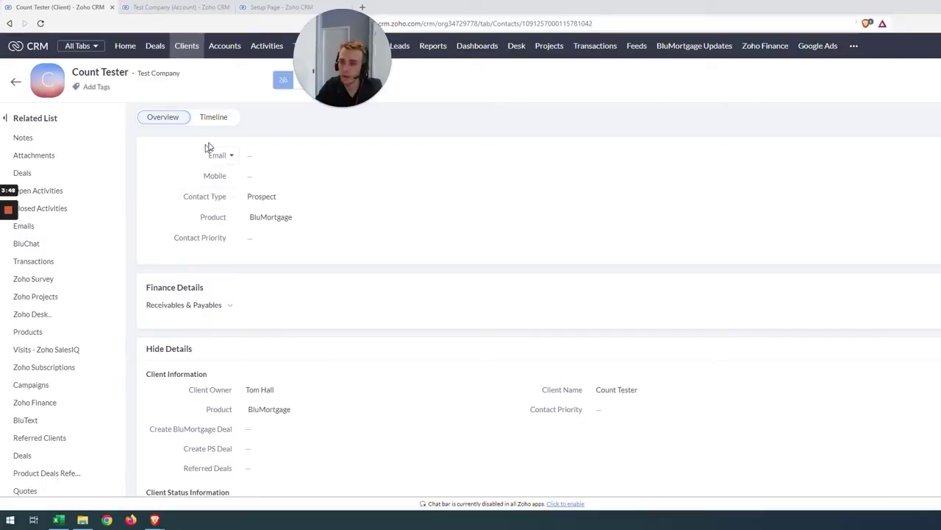
left_click(215, 120)
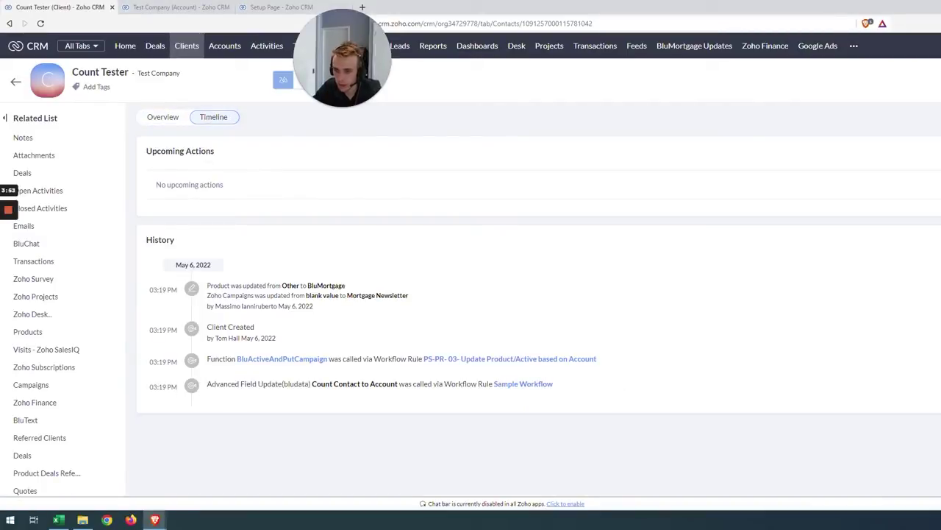
left_click_drag(149, 386, 475, 384)
left_click(476, 390)
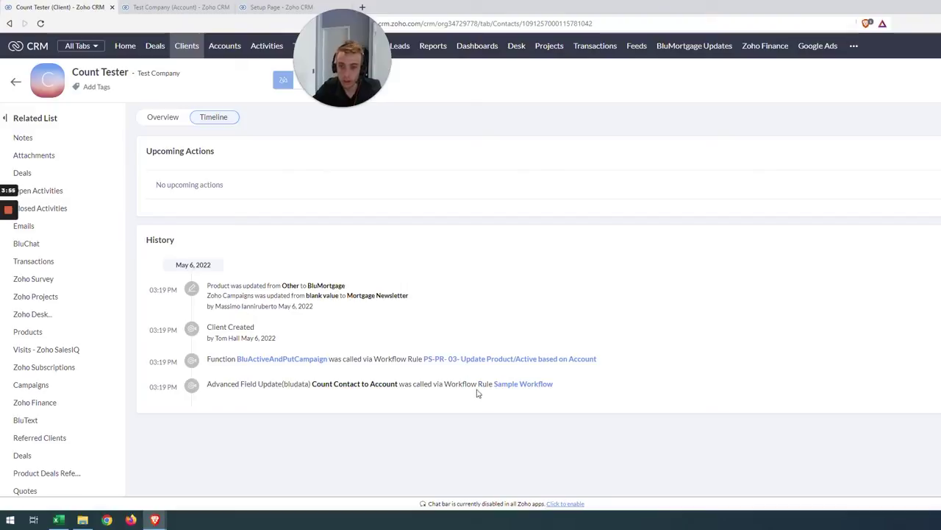
left_click_drag(321, 383, 353, 384)
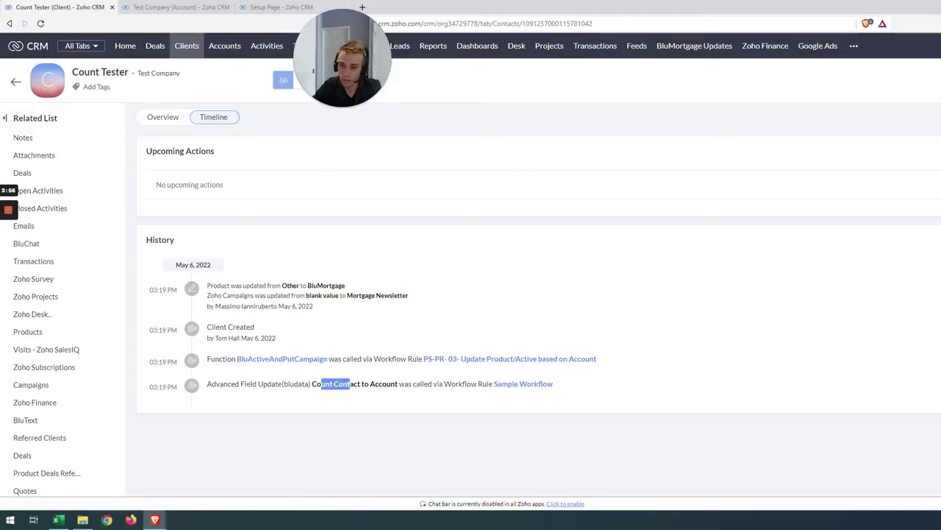
left_click(353, 383)
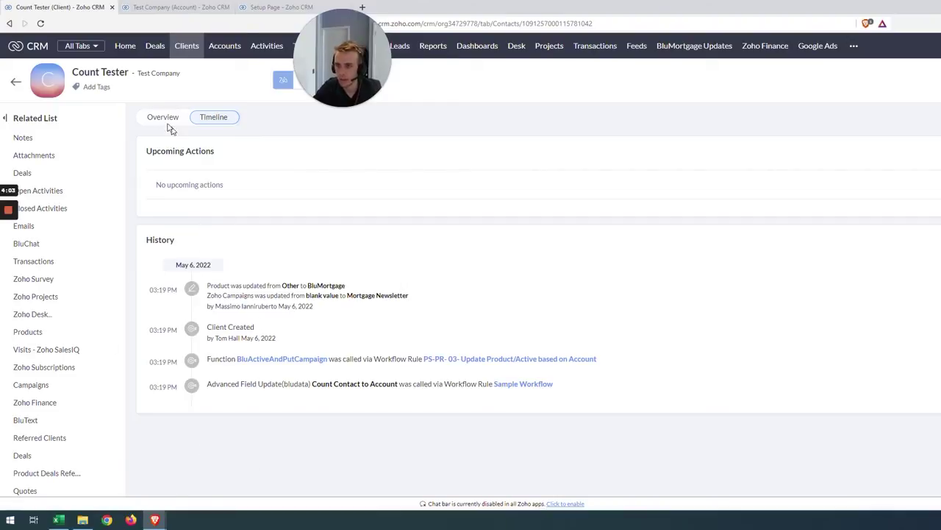
Switch to the Test Company account and examine its timeline for the client creation and Number of Contacts update entries.
key("ctrl+Tab")
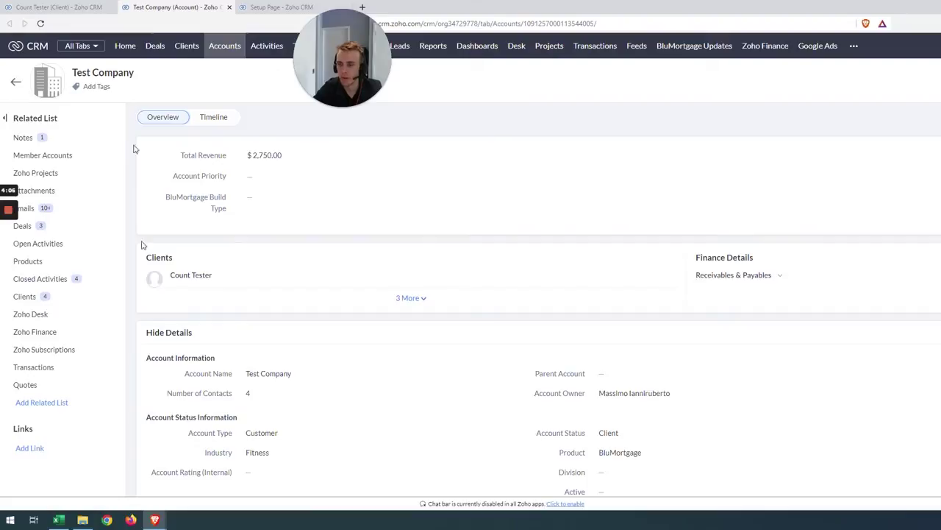
left_click(212, 119)
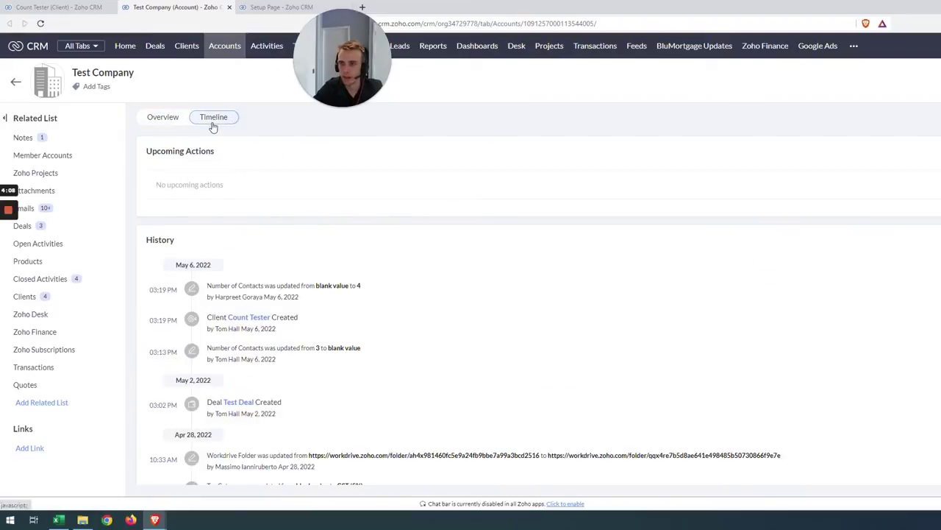
left_click_drag(250, 283, 224, 285)
left_click(279, 286)
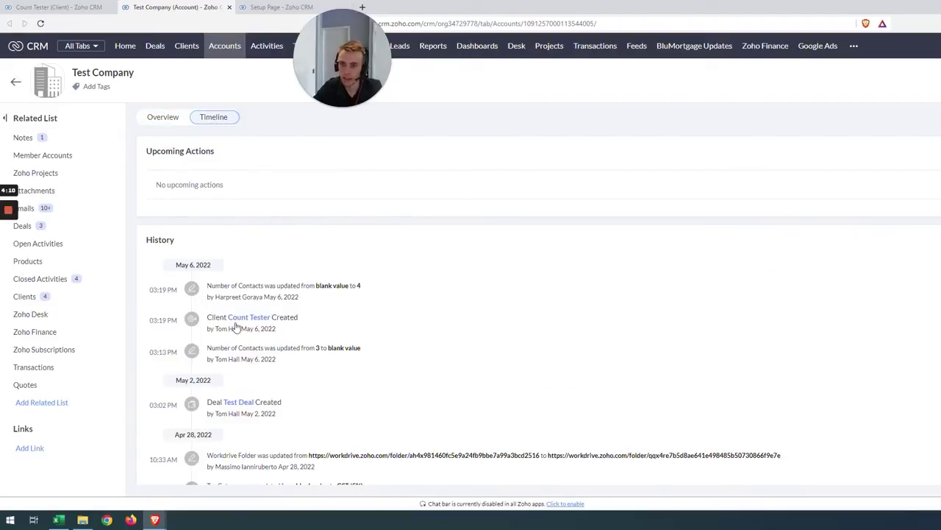
left_click_drag(207, 322, 262, 317)
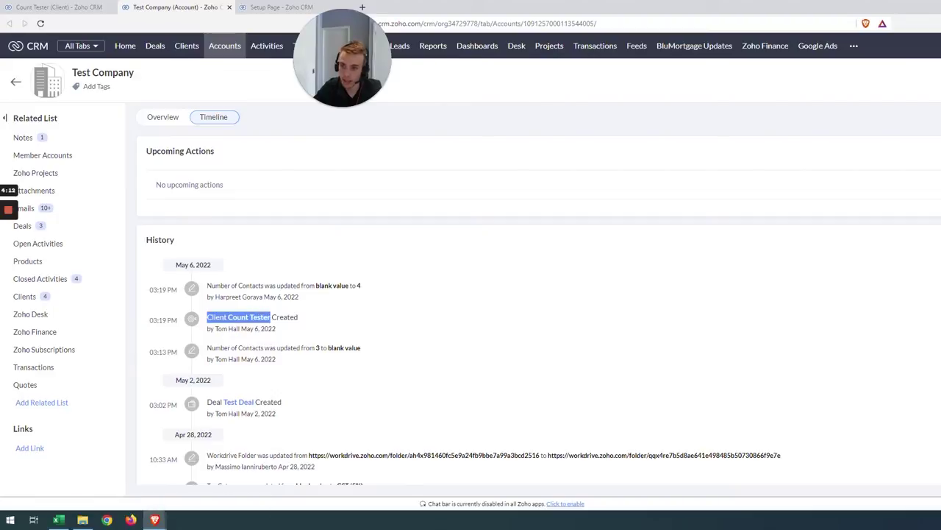
left_click_drag(232, 286, 368, 287)
left_click(367, 287)
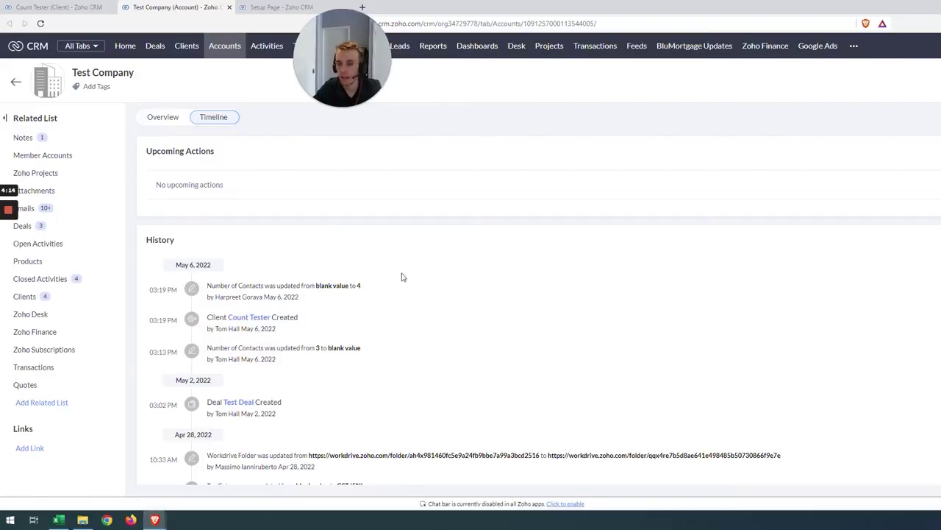
Return to the Test Company account's overview and inspect its full list of clients against the Number of Contacts field.
left_click(164, 120)
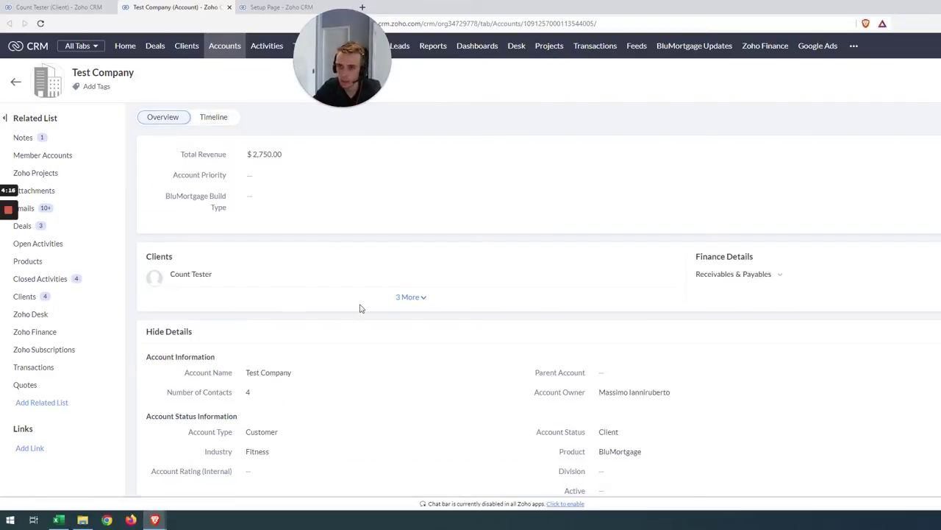
left_click(42, 295)
scroll(183, 269, "up", 15)
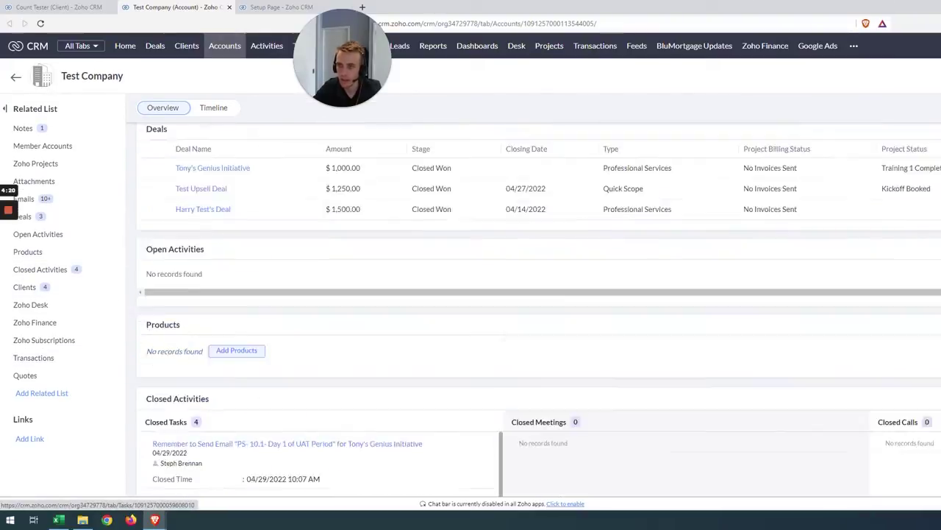
scroll(184, 268, "up", 5)
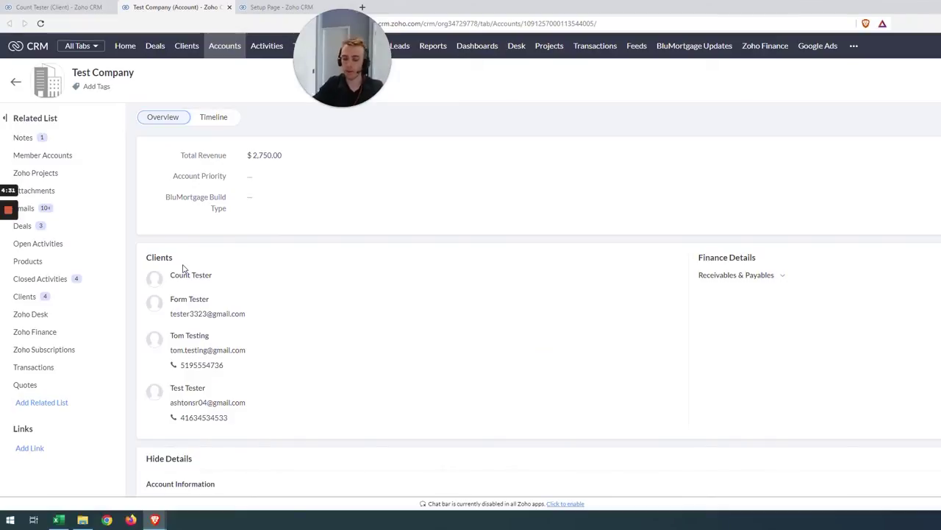
Open bluroot.ca/wes/ separately and look through the Workflow Enhancement Suite page, including its setup steps and download section.
key("ctrl+t")
type("bluroot.ca/wes/")
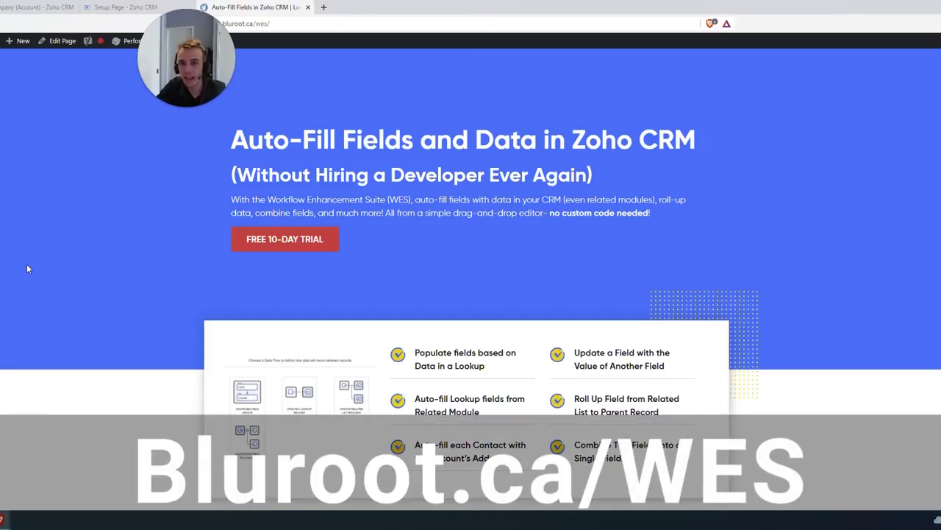
scroll(255, 365, "down", 1)
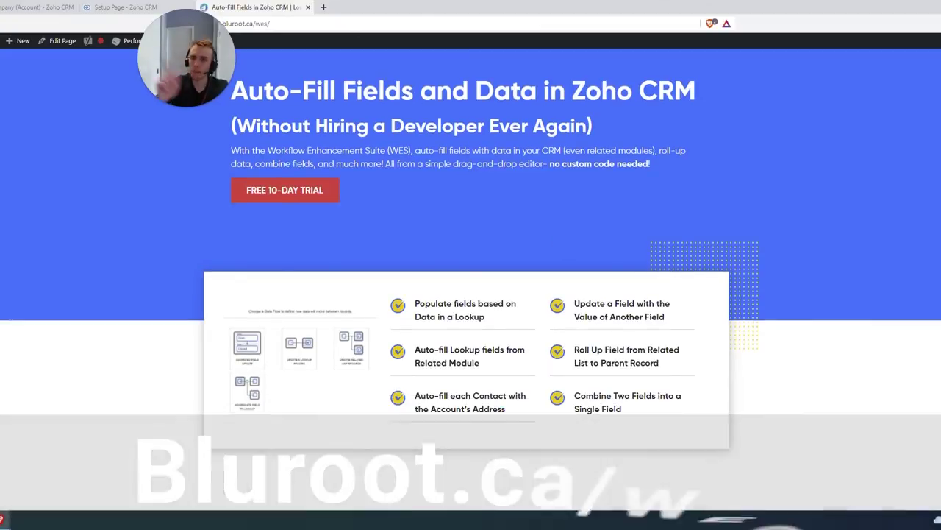
scroll(451, 298, "down", 2)
scroll(460, 311, "down", 10)
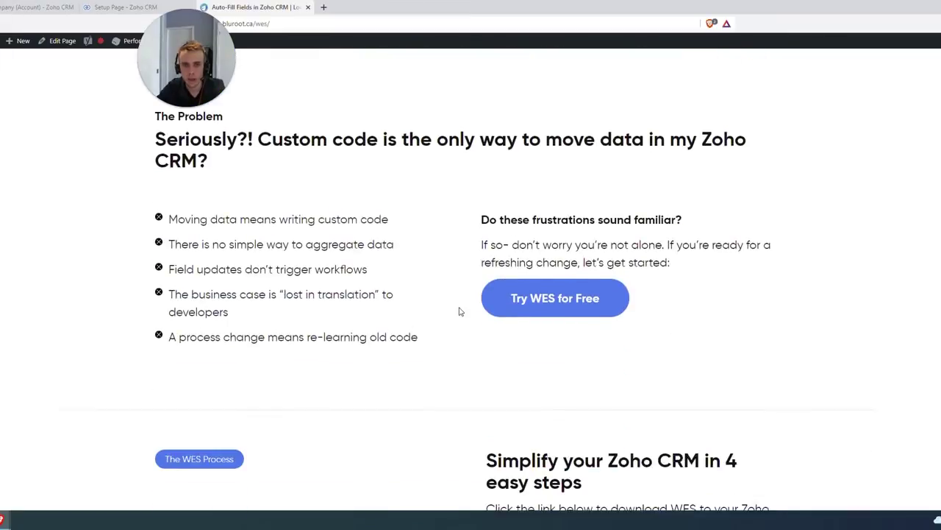
scroll(460, 312, "down", 10)
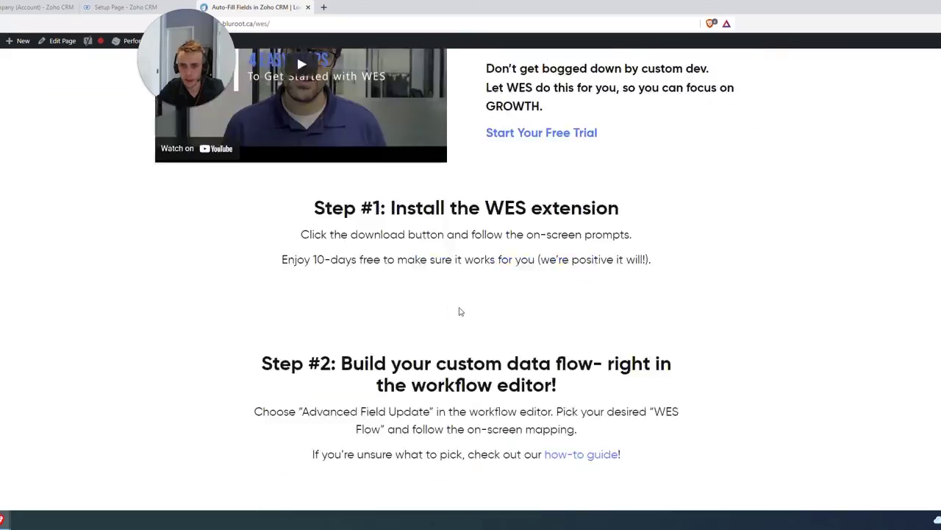
scroll(460, 312, "down", 10)
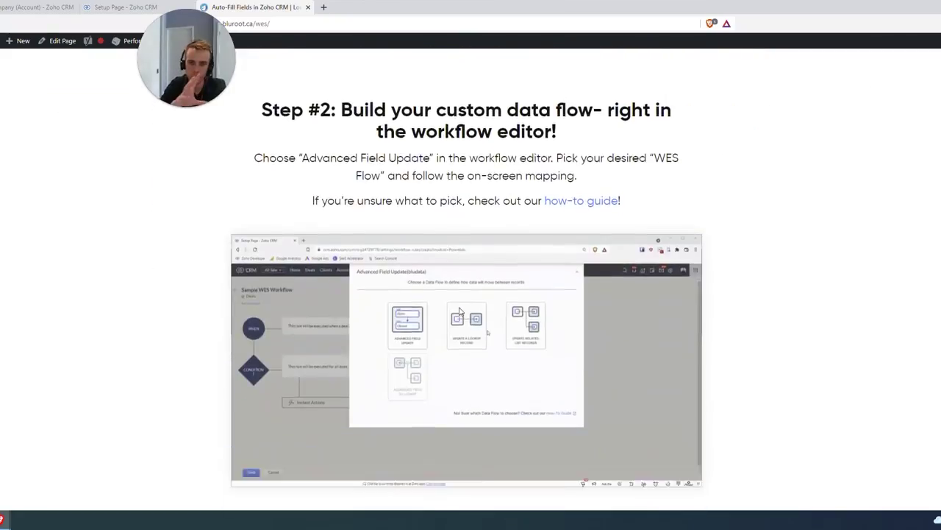
scroll(460, 312, "down", 10)
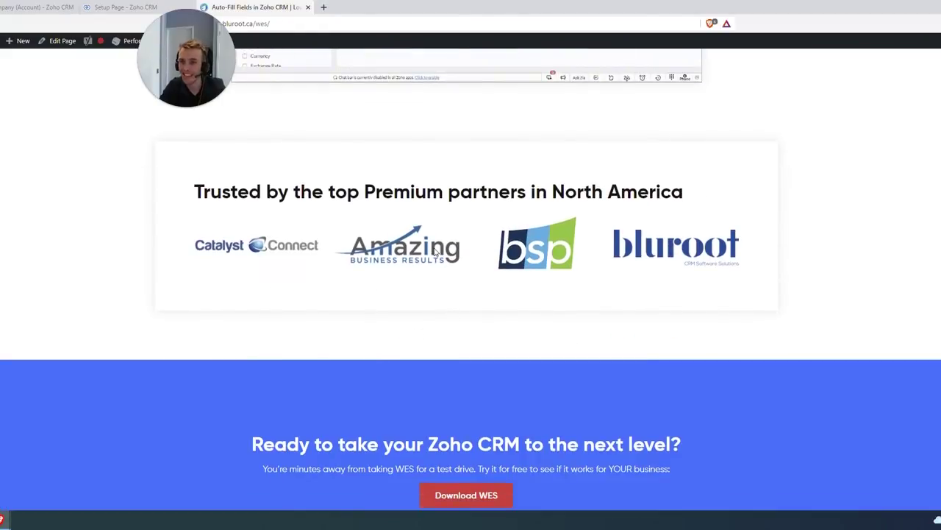
scroll(440, 272, "down", 3)
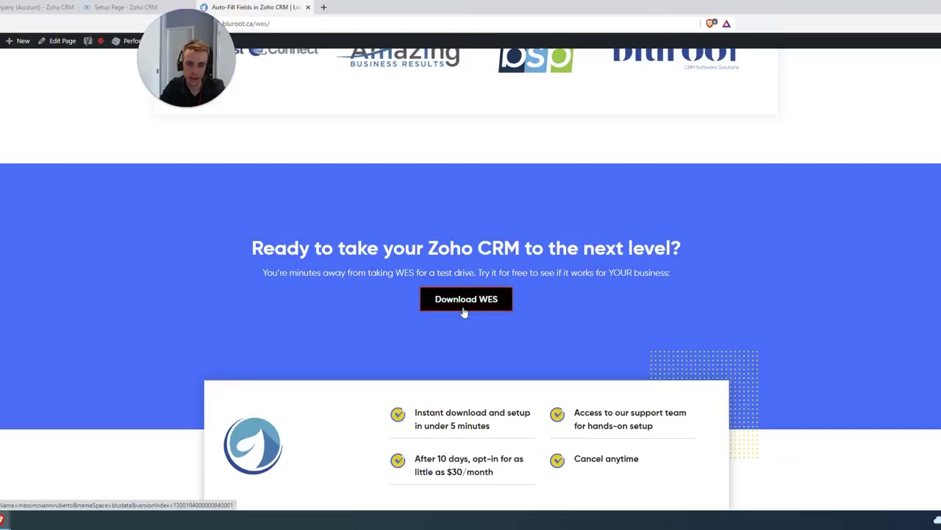
scroll(455, 316, "up", 15)
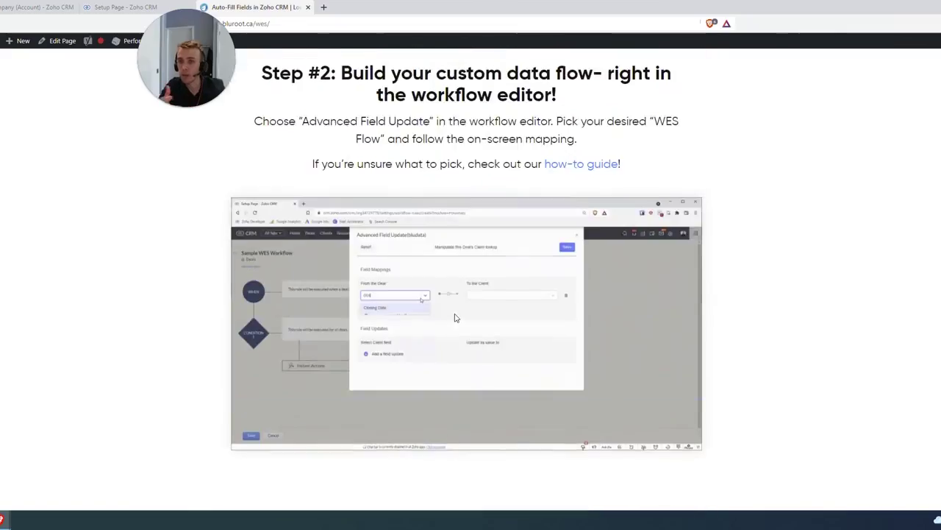
scroll(456, 318, "up", 10)
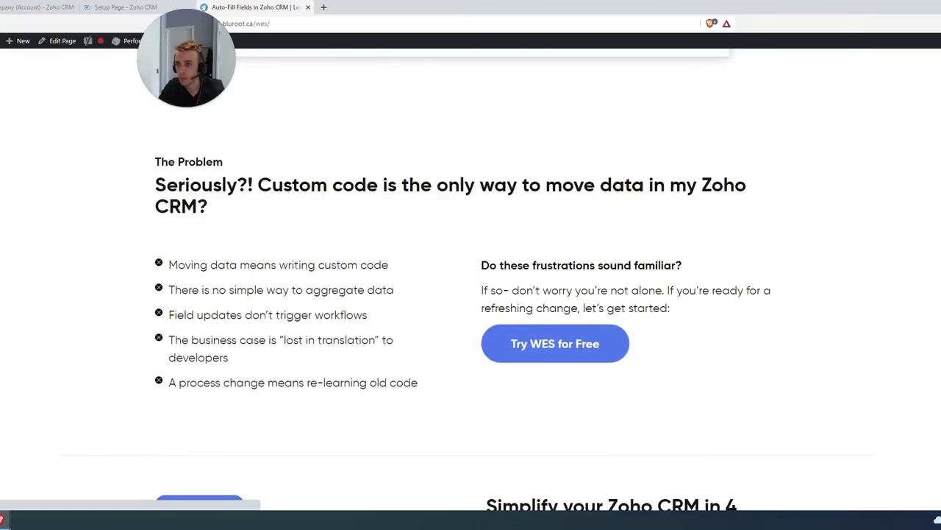